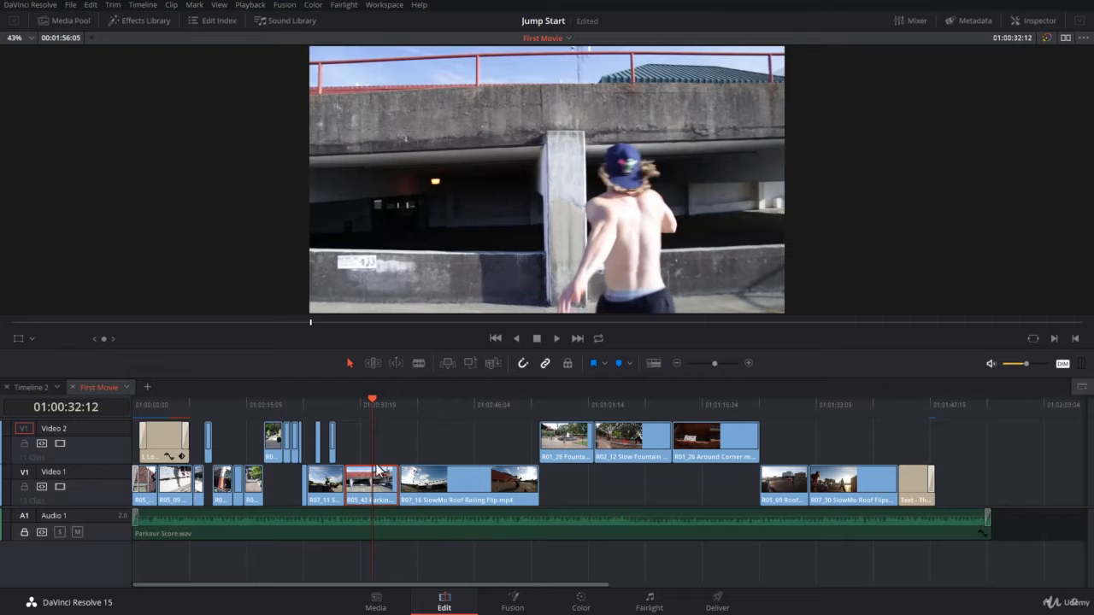
- Move the timeline playhead to 01:00:30:12 and switch to the dual-viewer layout
left_click_drag(370, 399, 357, 440)
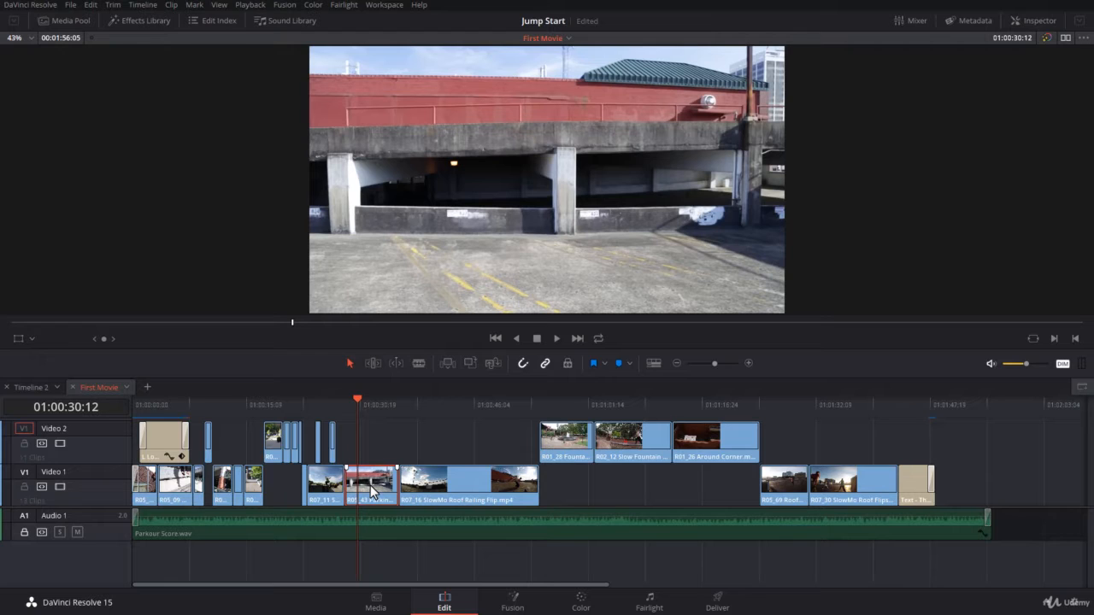
left_click(1065, 39)
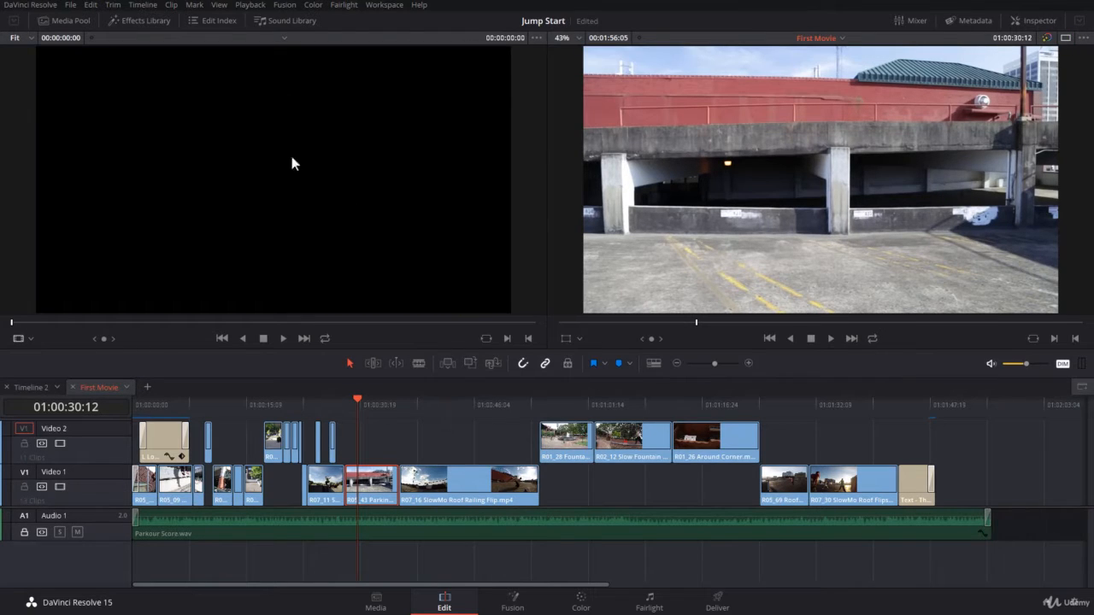
- Find the R05_43 Parking Lot timeline clip in the media pool, open its original in the source viewer, and list the loaded source clips
right_click(373, 493)
left_click(423, 448)
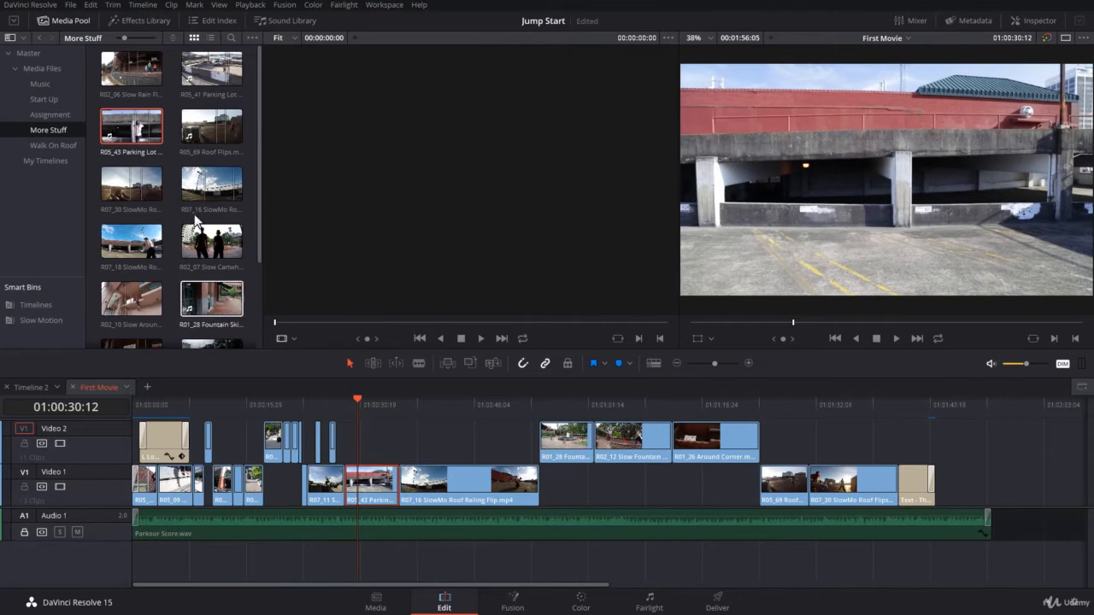
double_click(124, 129)
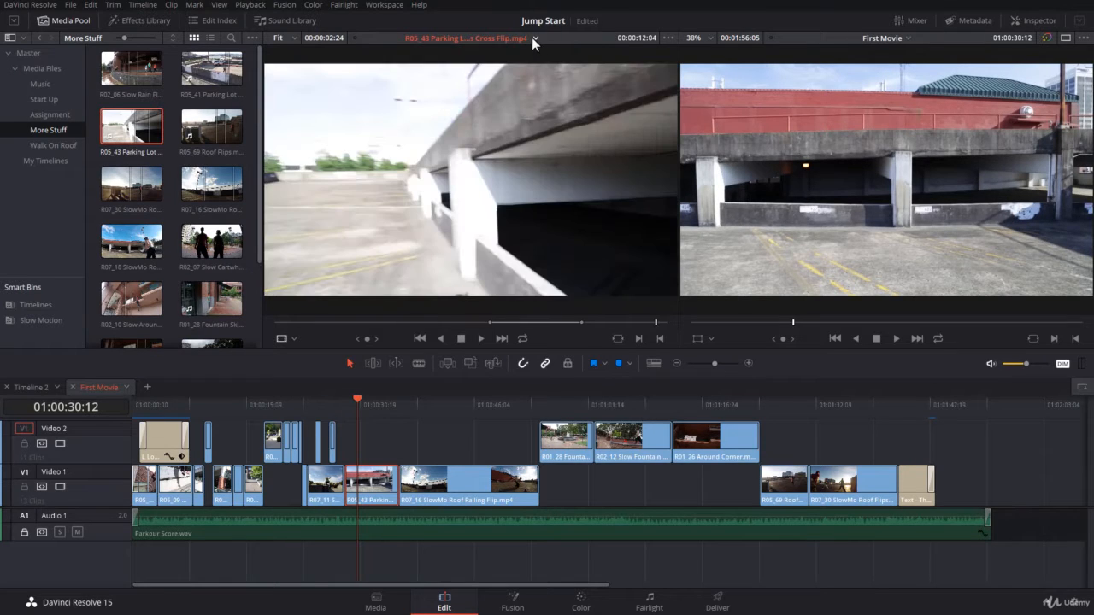
left_click(535, 39)
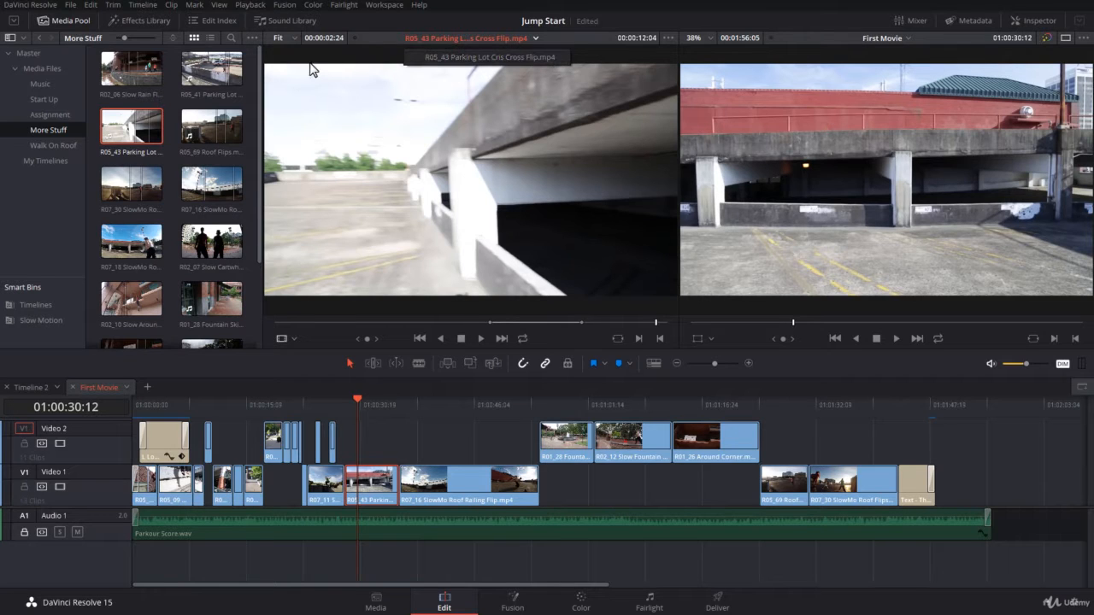
- Show the media pool as a list and adjust the in and out points of the original Parking Lot clip
left_click(209, 39)
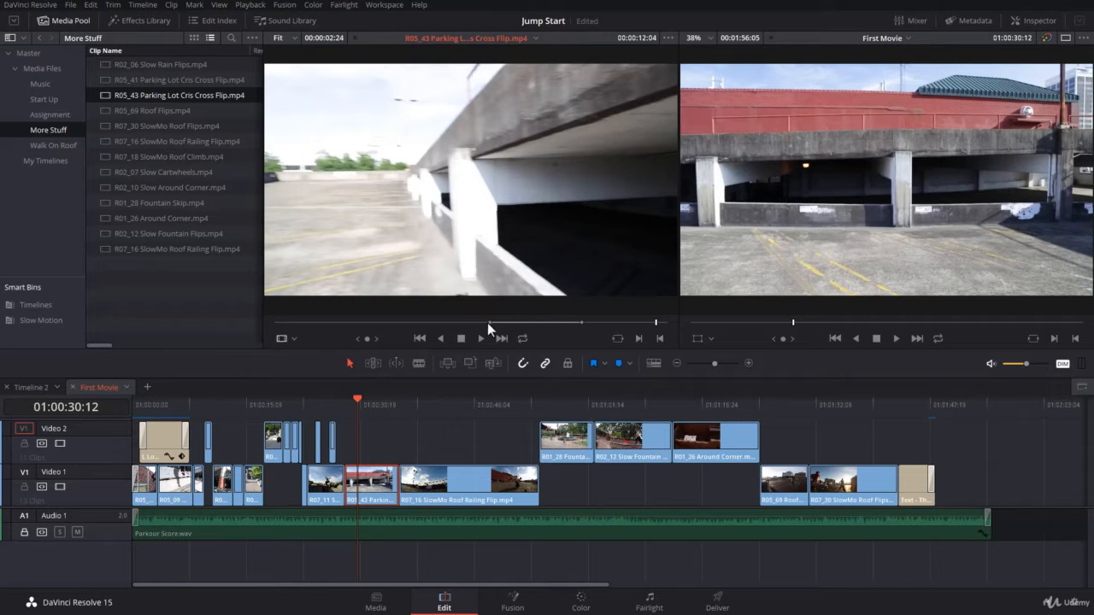
mouse_move(489, 322)
left_mouse_down()
mouse_move(427, 321)
mouse_move(490, 323)
left_mouse_up()
left_click_drag(579, 320, 526, 336)
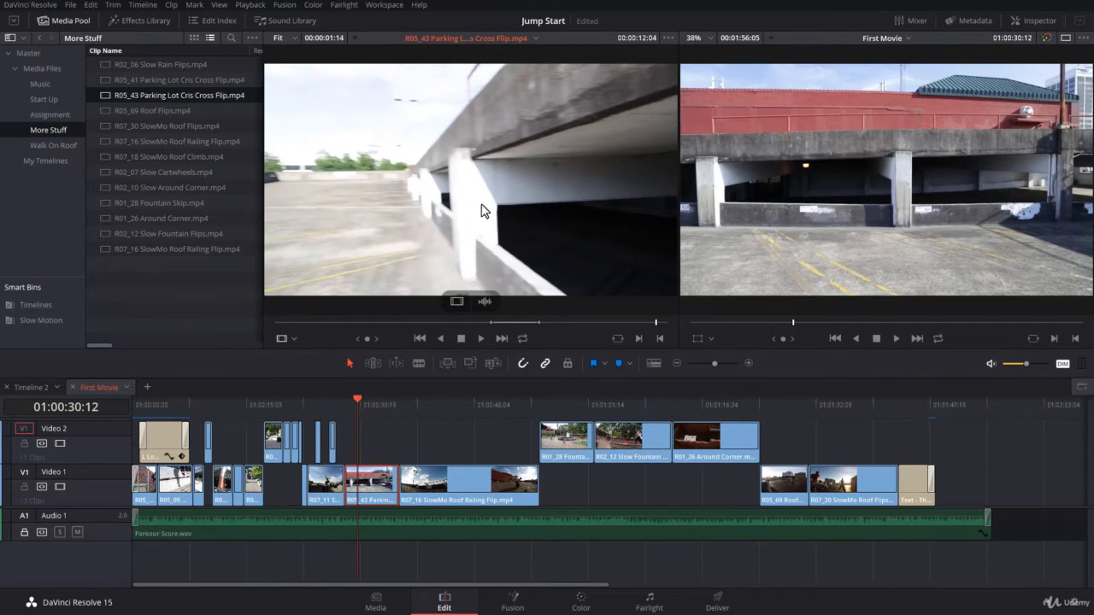
- Load the R05_43 Parking Lot clip from the timeline into the source viewer and choose its First Movie version among the source clips
double_click(370, 488)
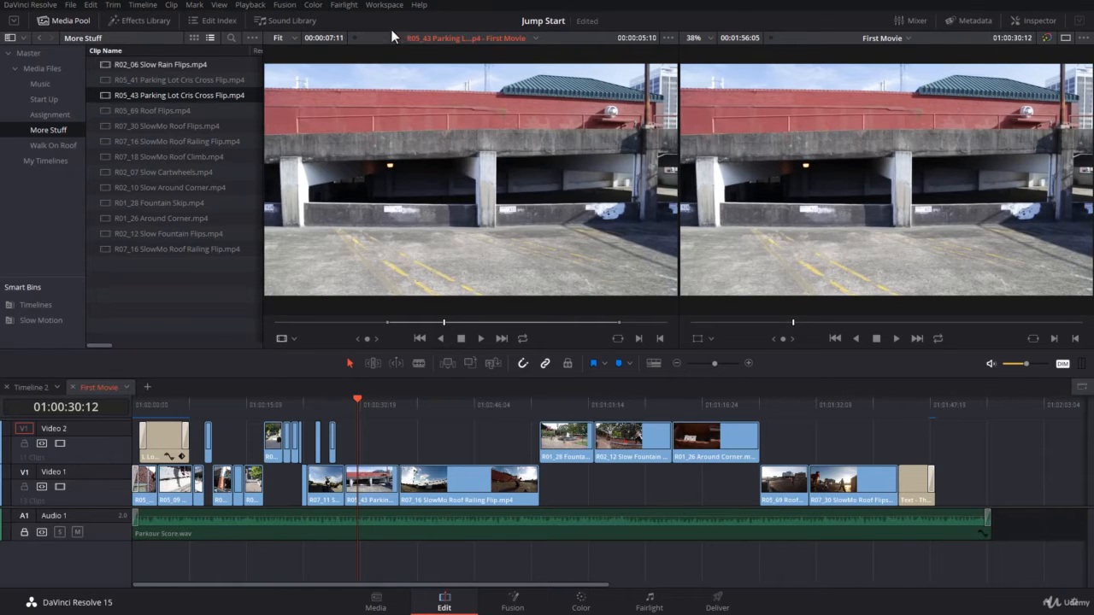
left_click(536, 39)
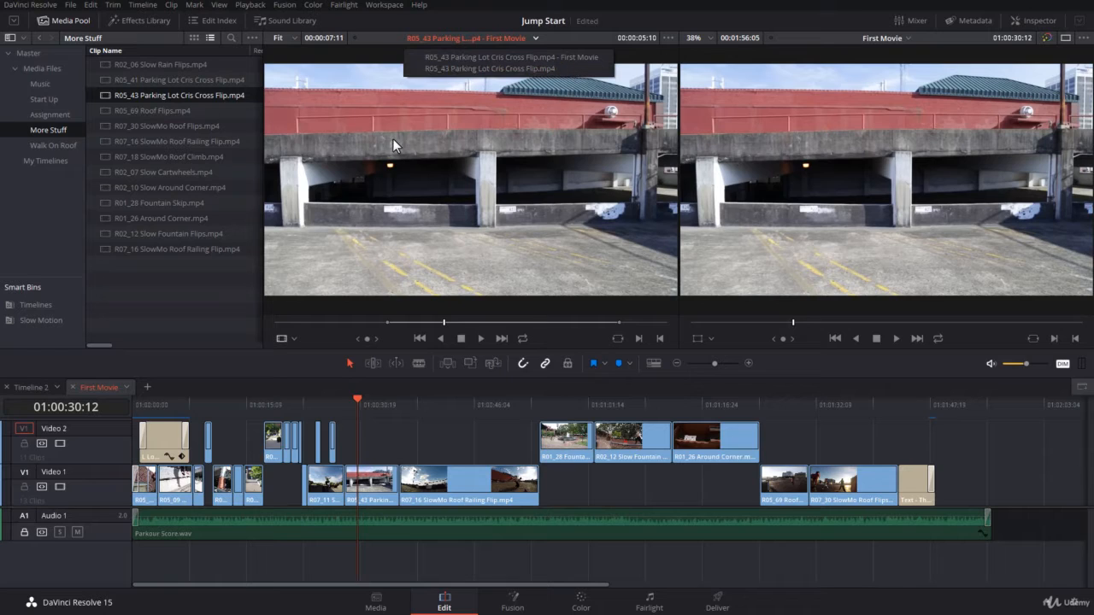
left_click(554, 58)
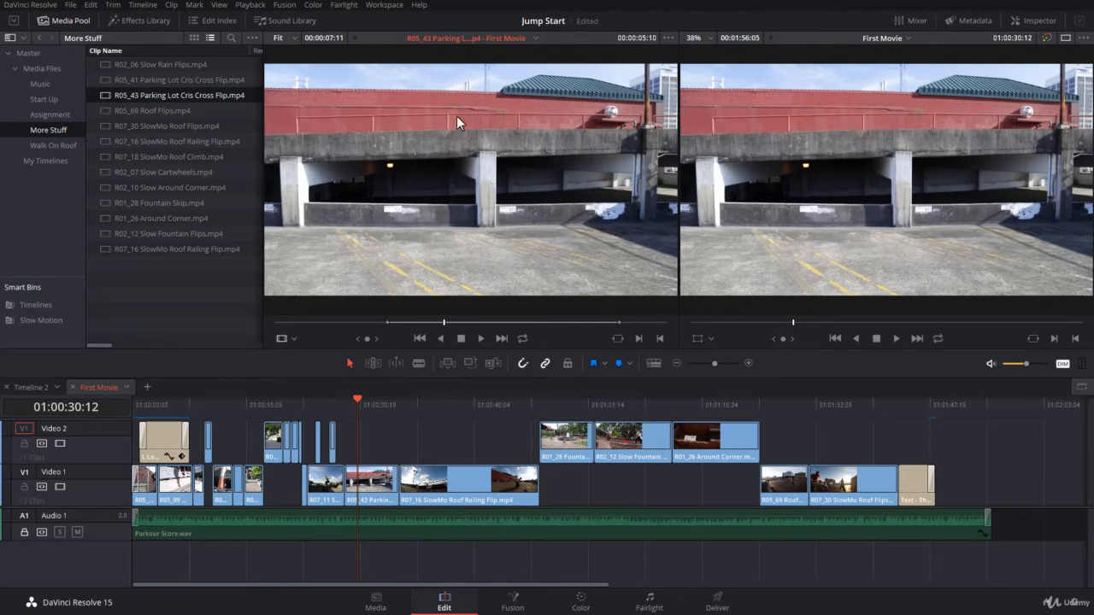
- Try shortening the Parking Lot timeline clip by moving its source in and out points in selection mode, and undo both trims
left_click(380, 485)
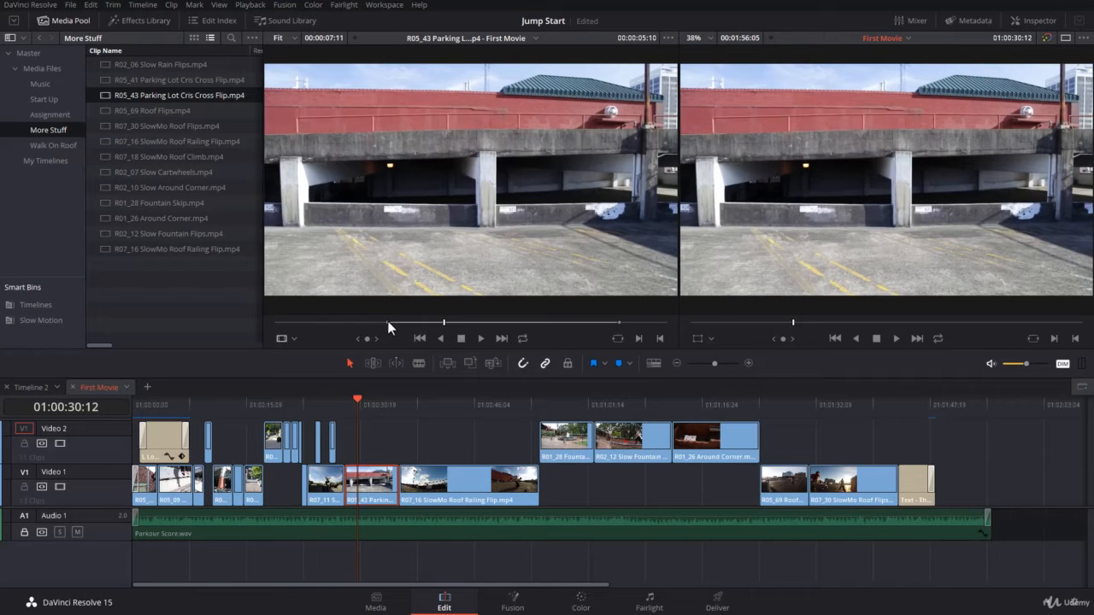
left_click_drag(387, 320, 501, 329)
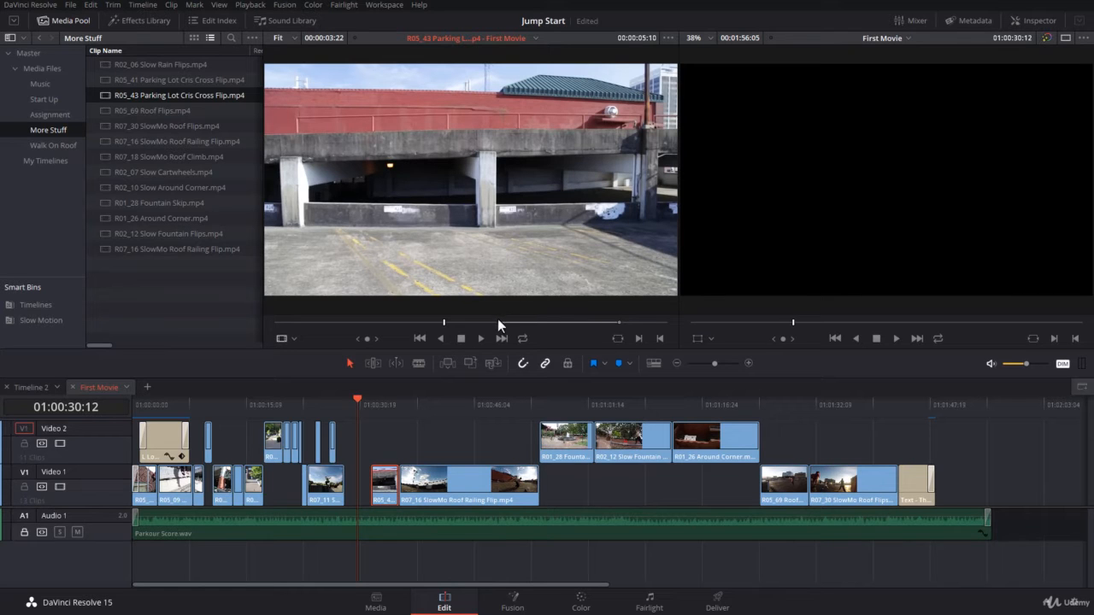
left_click_drag(619, 326, 573, 327)
key("ctrl+z")
key("ctrl+z")
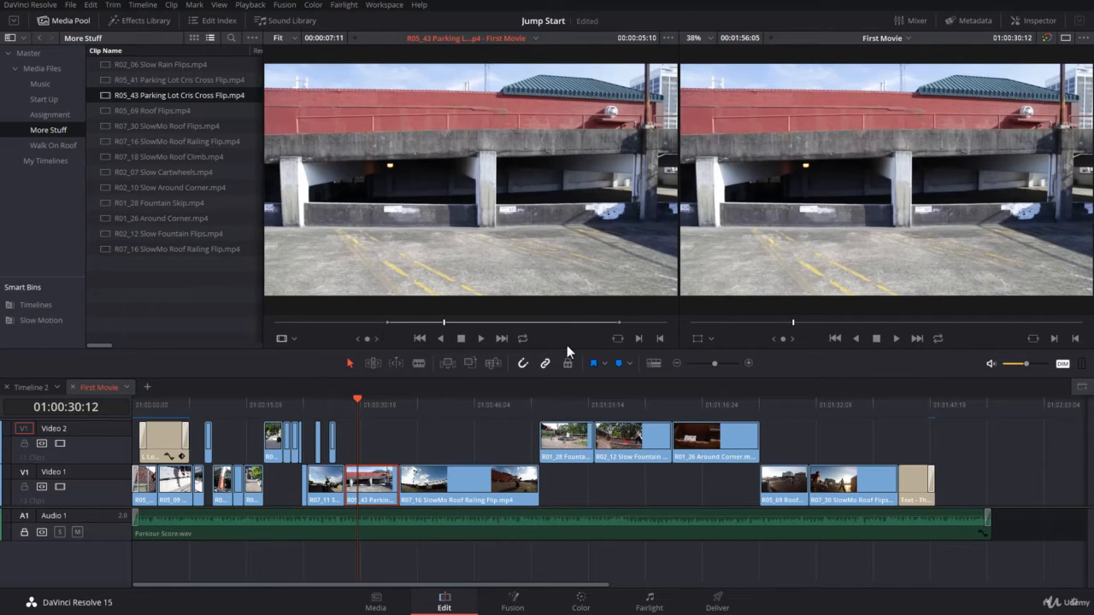
- Use Trim Edit mode to ripple trim the Parking Lot clip's start via its source in point, to a duration of about 00:00:03:08
left_click(370, 364)
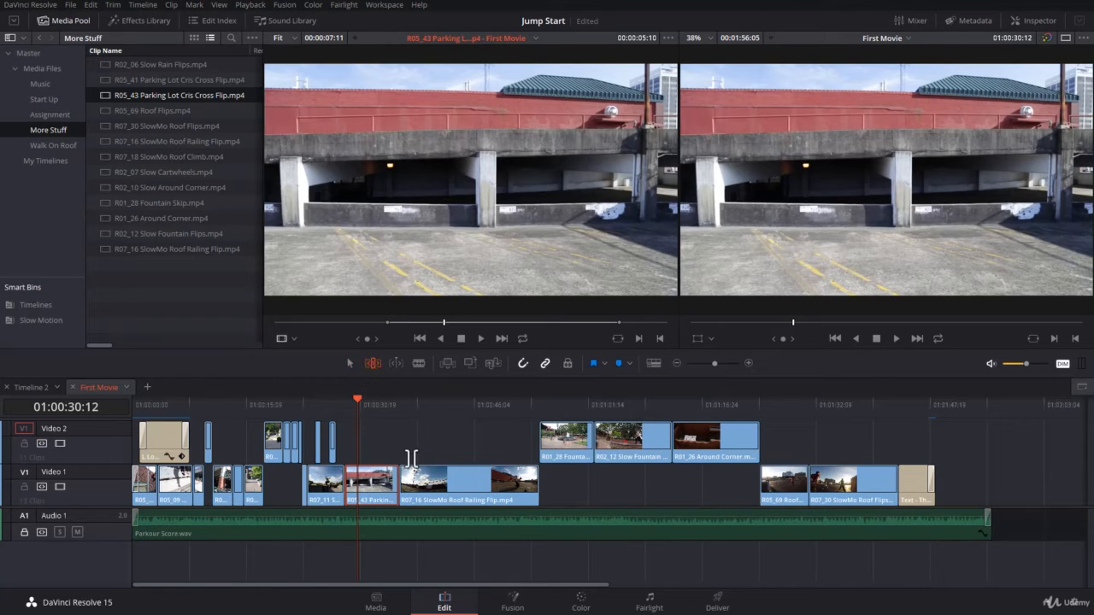
left_click(386, 322)
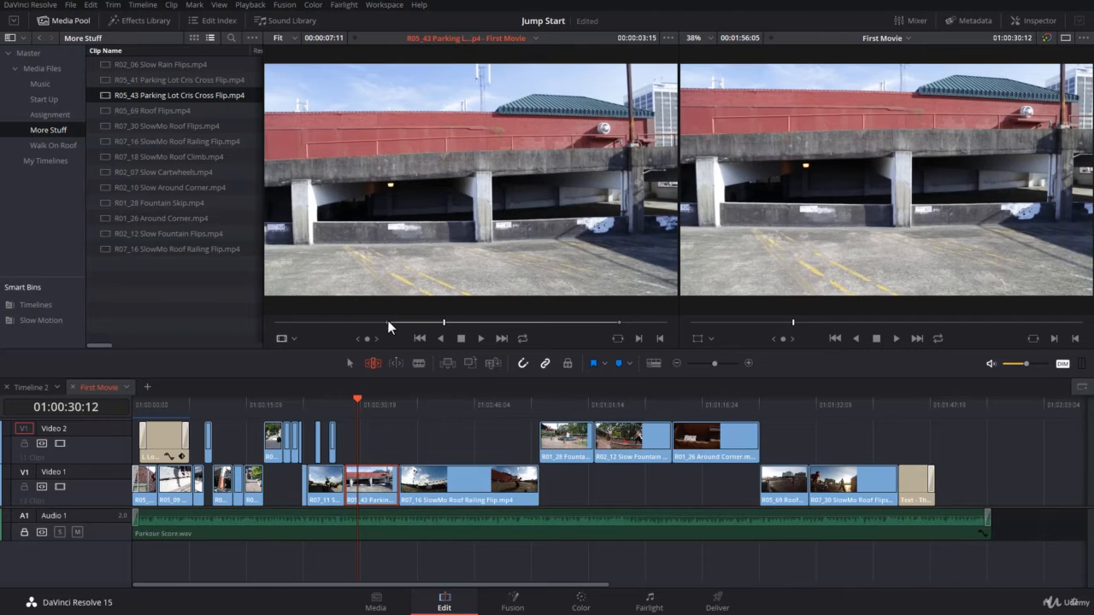
left_click_drag(389, 327, 516, 336)
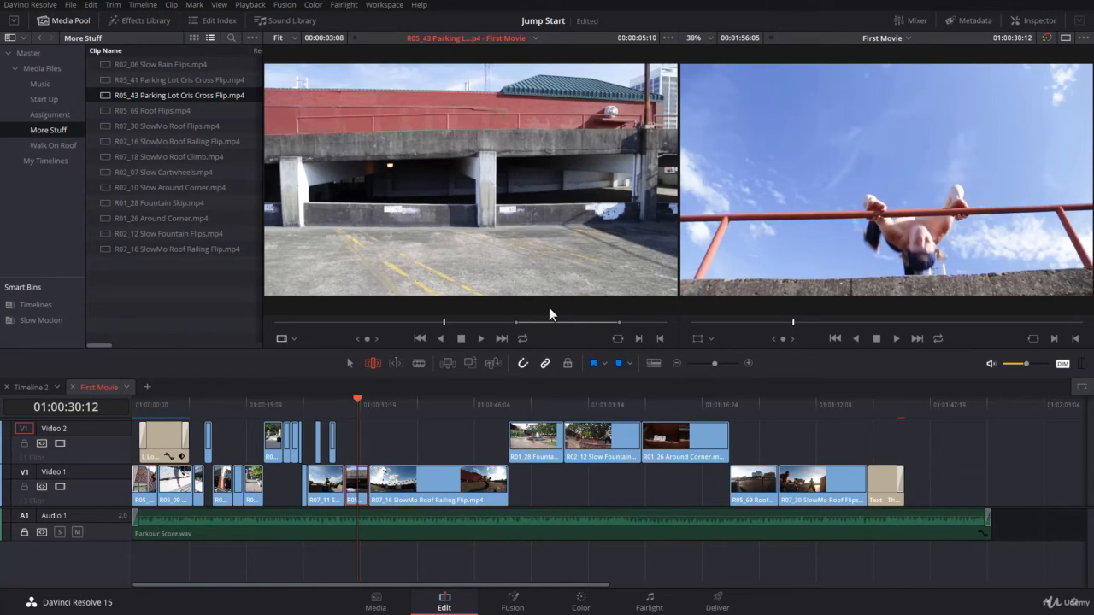
- Play the Parking Lot clip from in to out in the source viewer, turn on looped playback, and stop
key("alt+/")
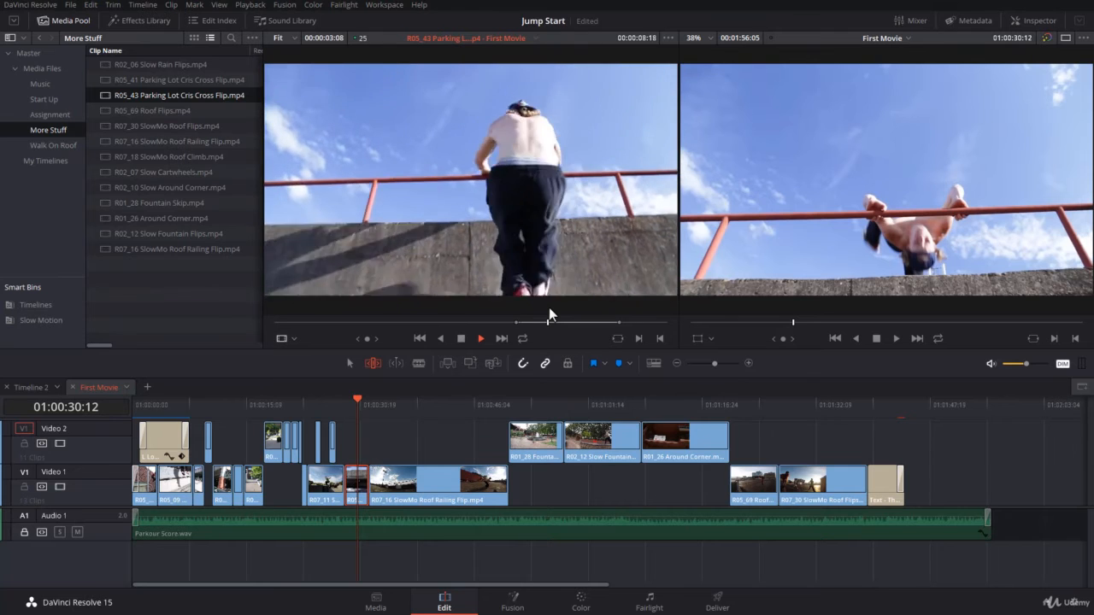
left_click(522, 339)
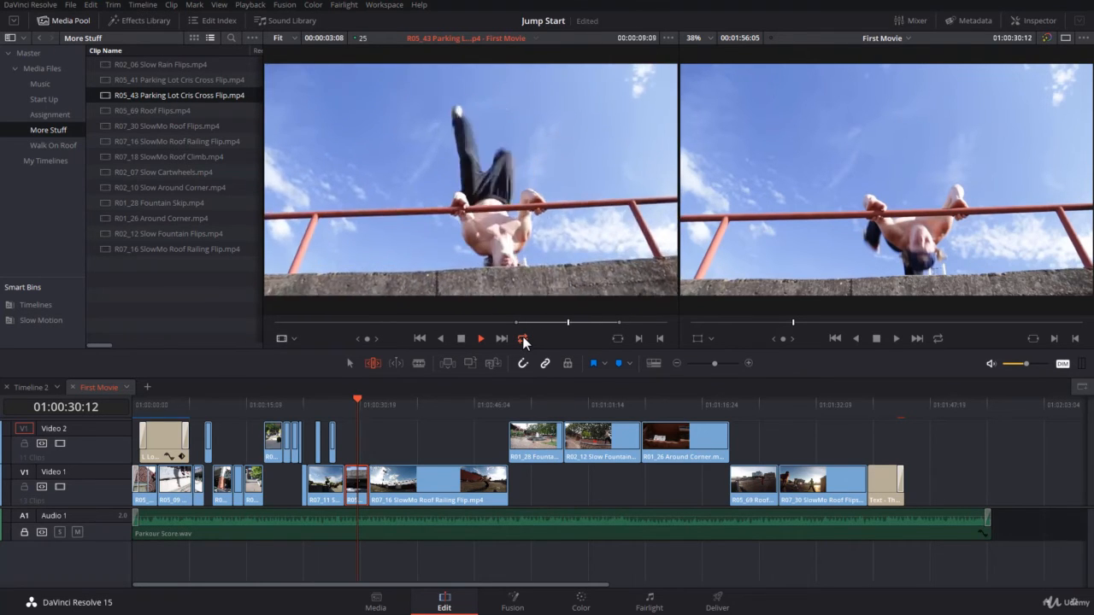
key("space")
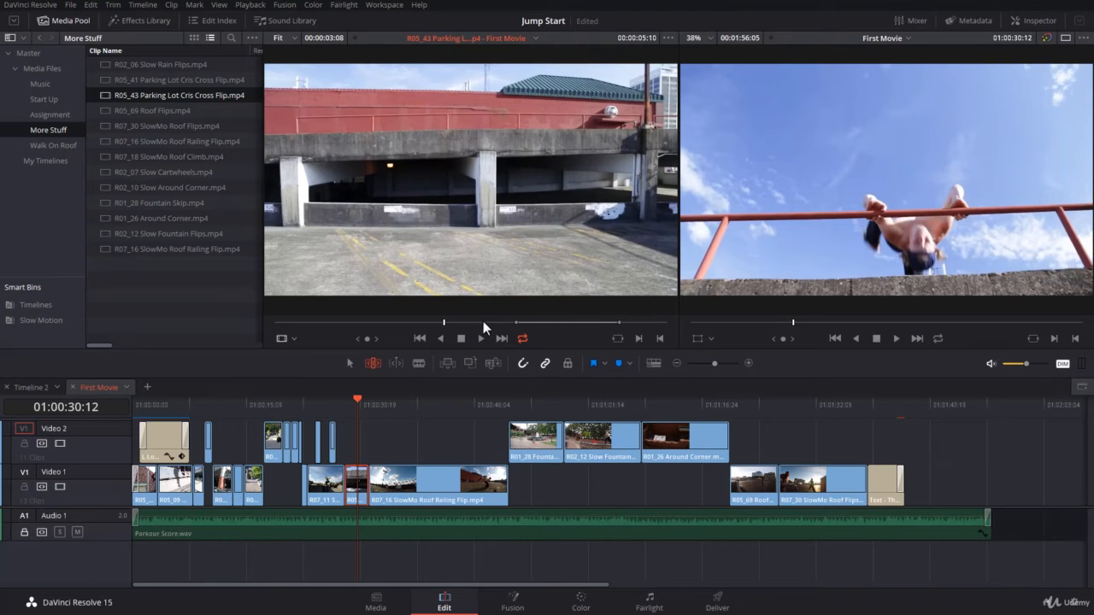
- Play the Parking Lot clip to 00:00:09:10, mark the out point there, and scrub the source playhead to about 00:00:04:23
left_click(481, 337)
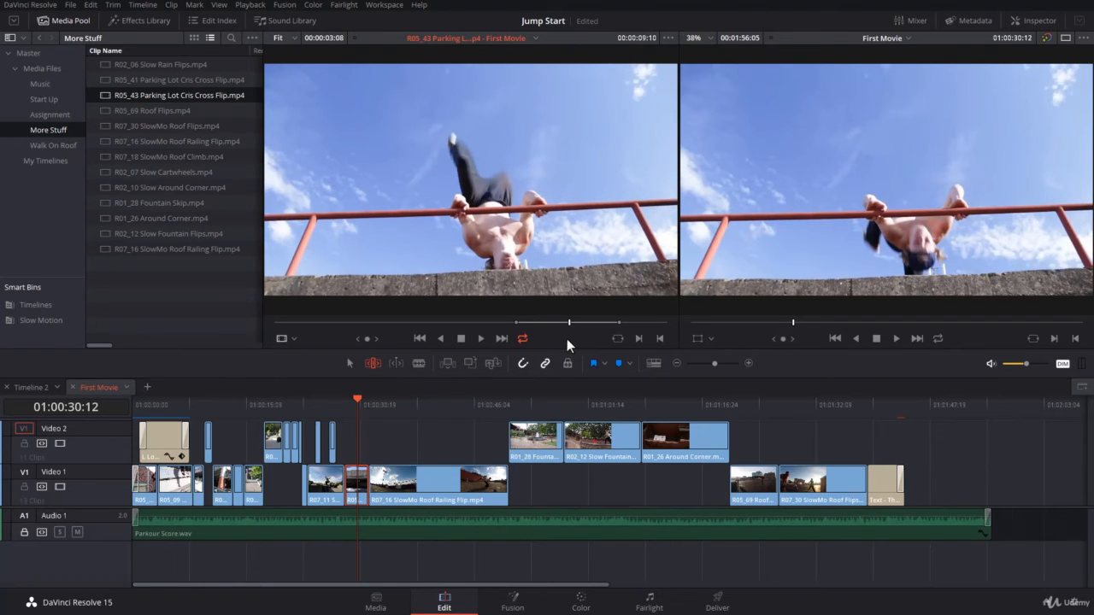
key("o")
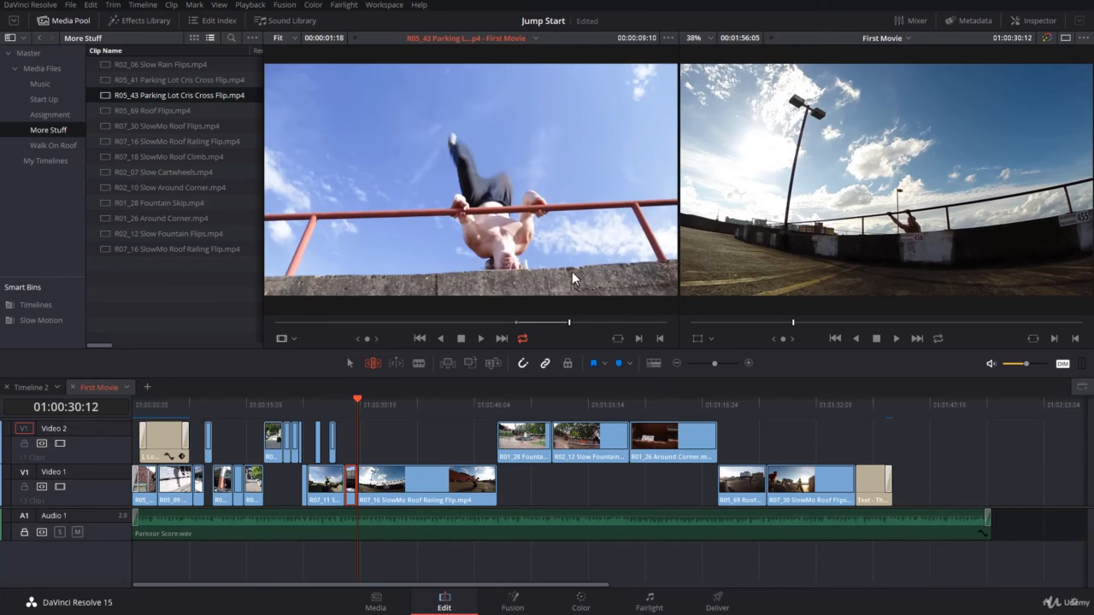
left_click_drag(325, 321, 429, 324)
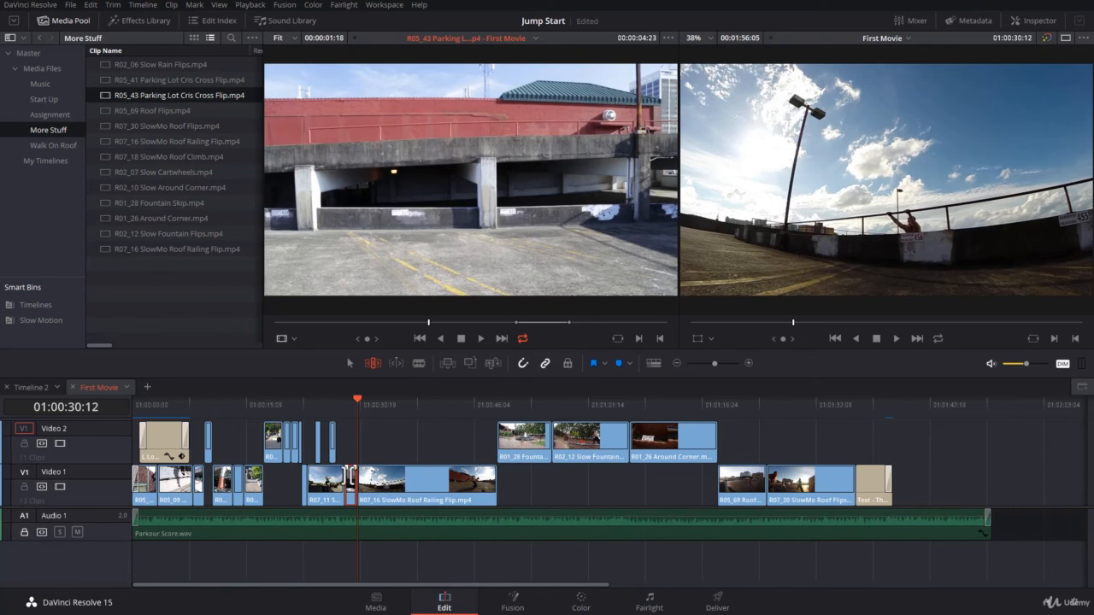
- Load the R07_16 SlowMo Roof Railing Flip timeline clip into the source viewer with the playhead at 01:00:30:24, and select the clip
left_click(361, 406)
key("f")
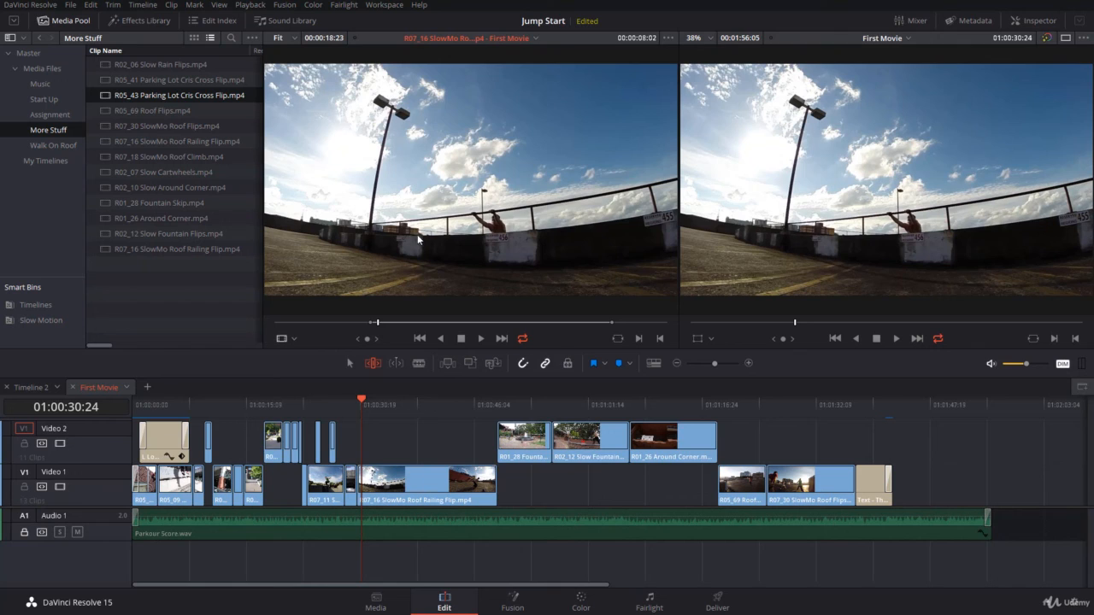
left_click(433, 490)
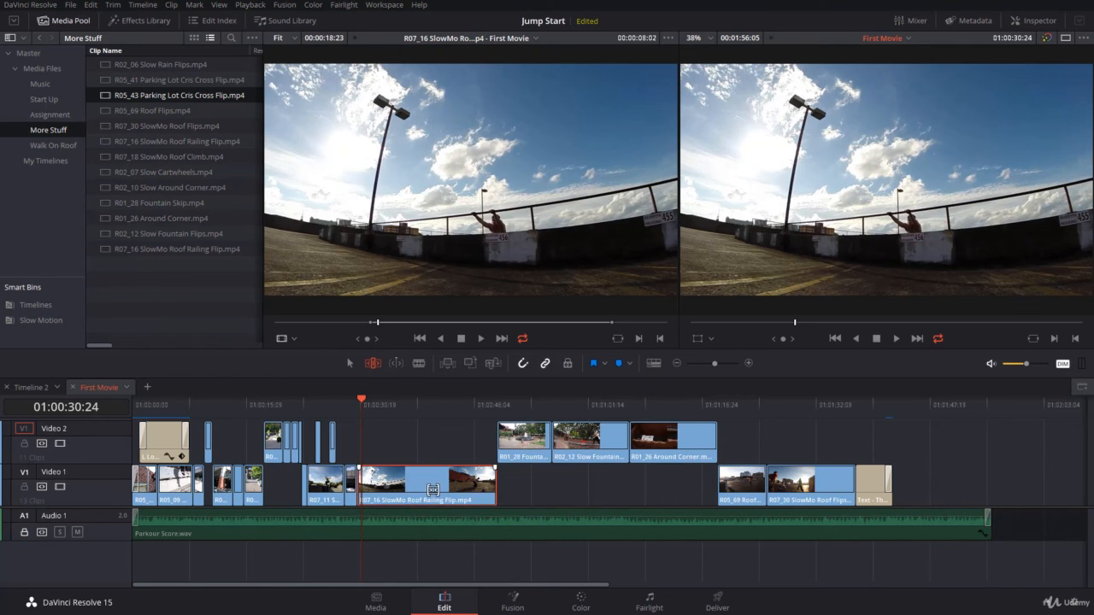
left_click(373, 327)
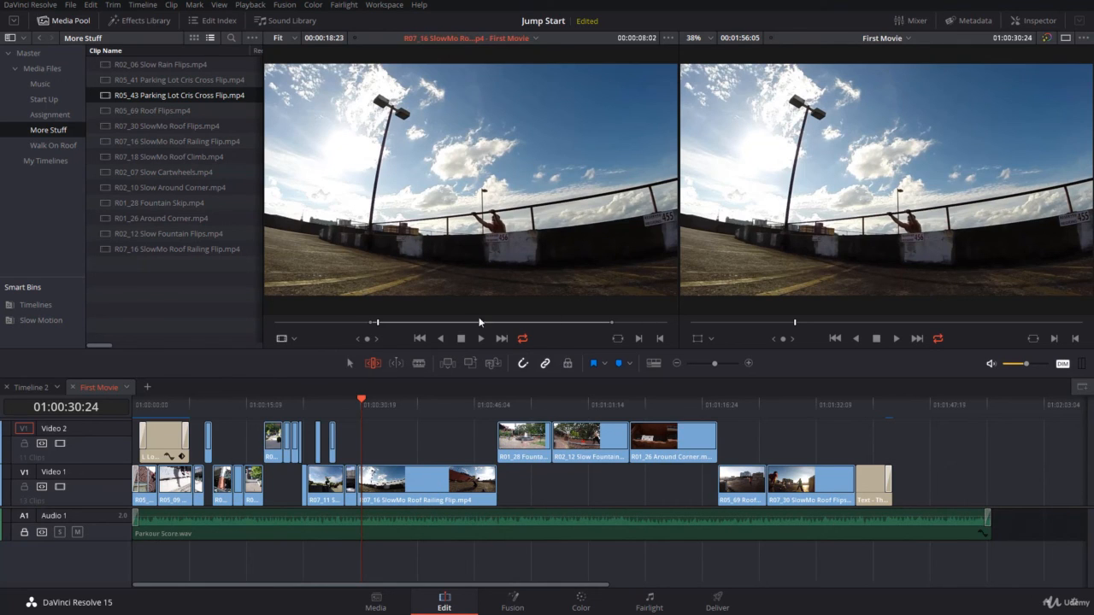